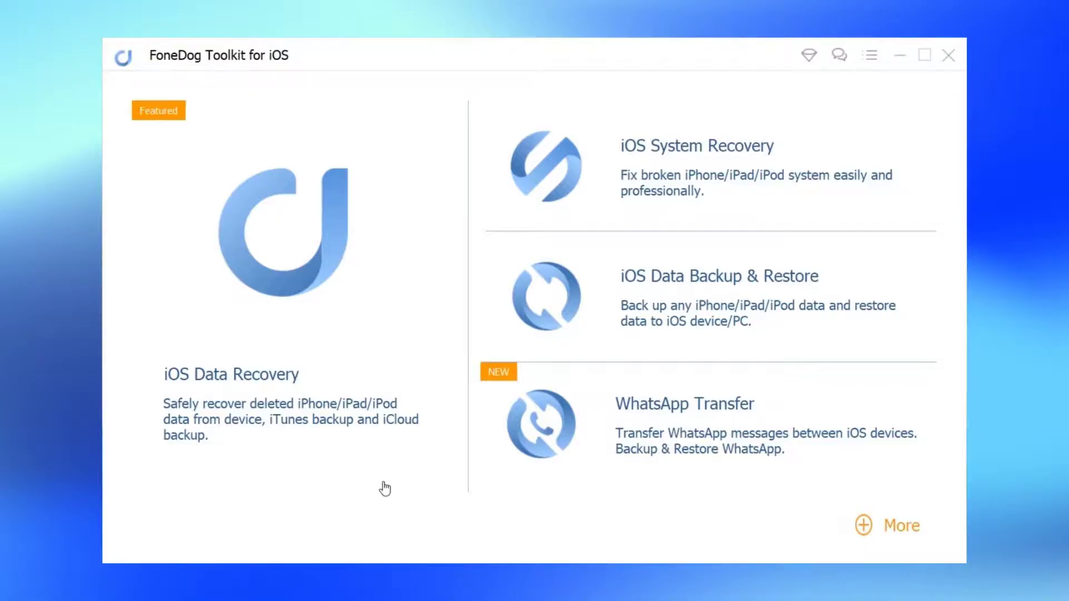
Step: Choose iOS Data Recovery with Recover from iCloud, and submit the iCloud password
{"action": "left_click", "coordinate": [337, 370]}
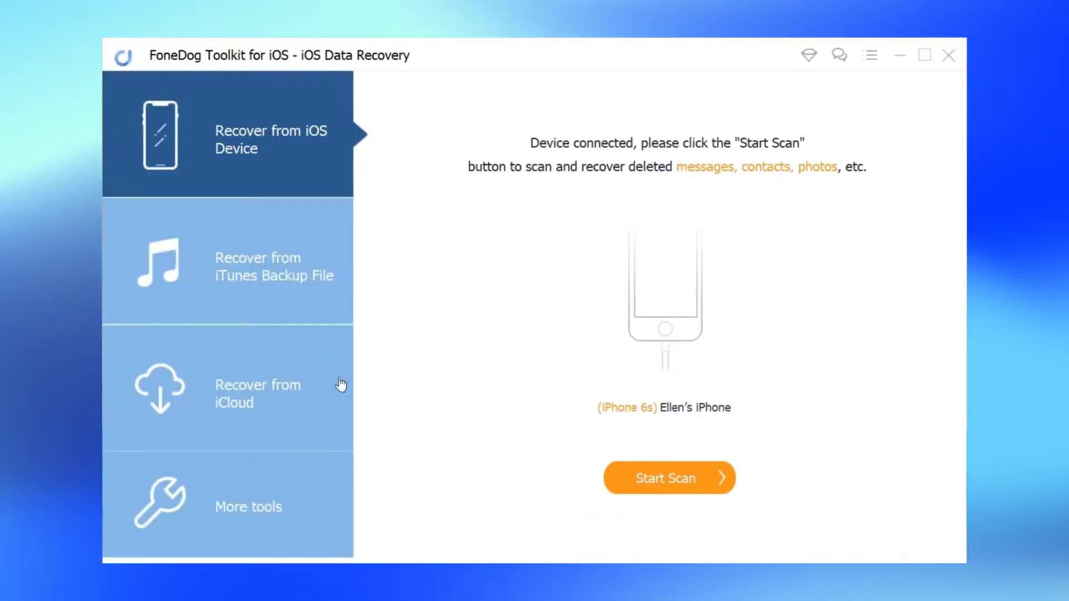
{"action": "left_click", "coordinate": [291, 378]}
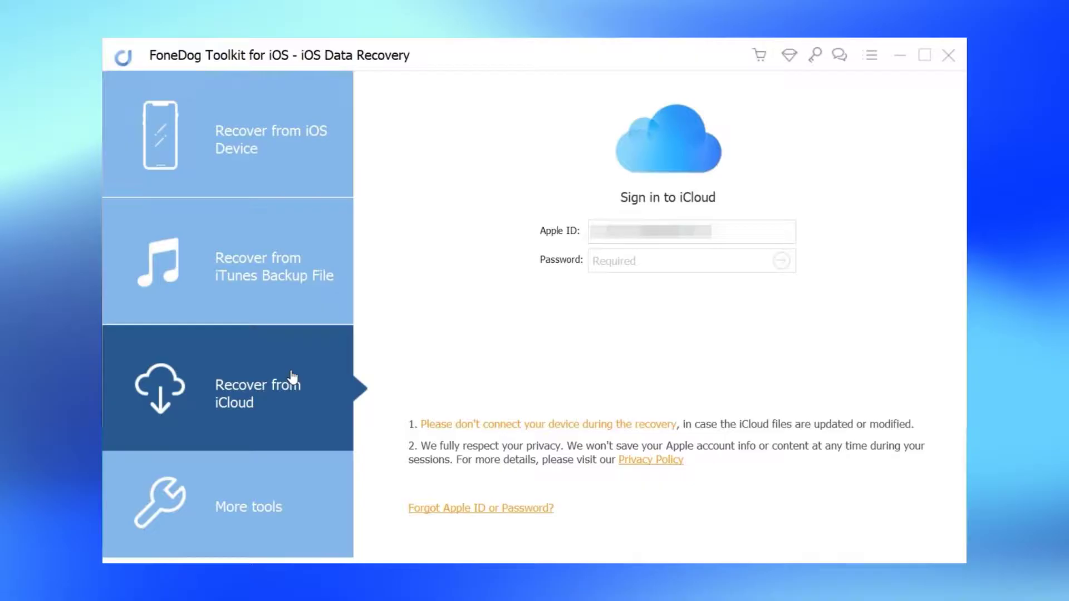
{"action": "left_click", "coordinate": [615, 261]}
{"action": "type", "text": "•••••••••••"}
{"action": "left_click", "coordinate": [781, 261]}
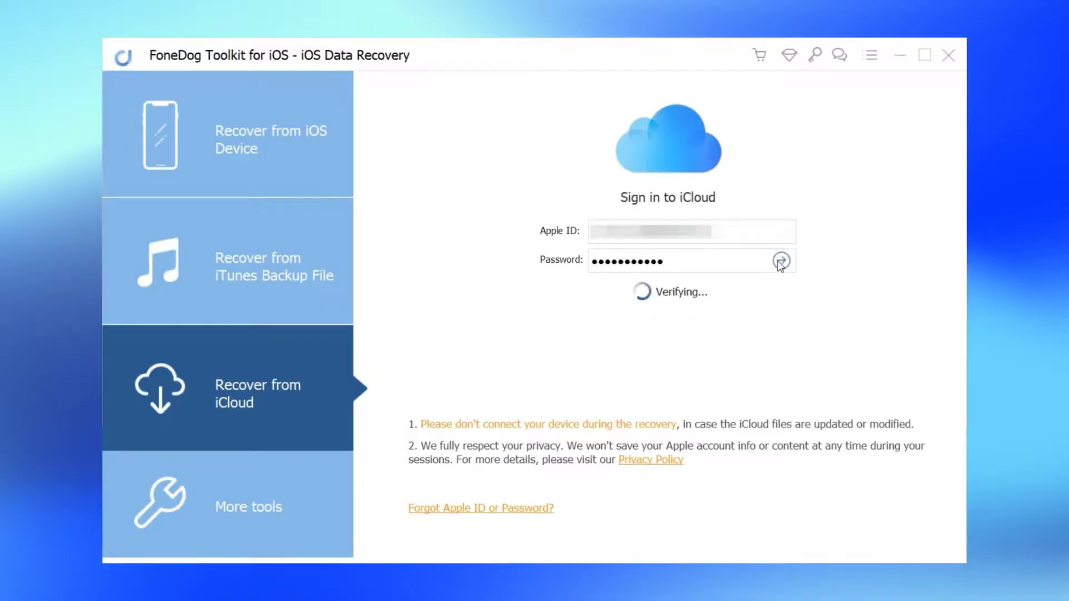
{"action": "type", "text": "•••"}
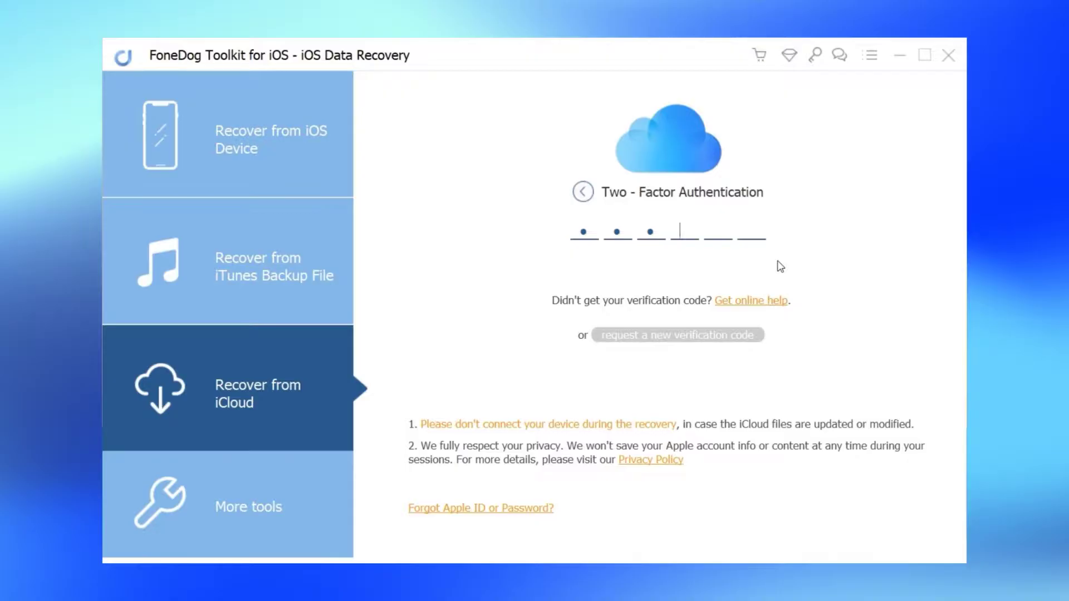
{"action": "type", "text": "•••"}
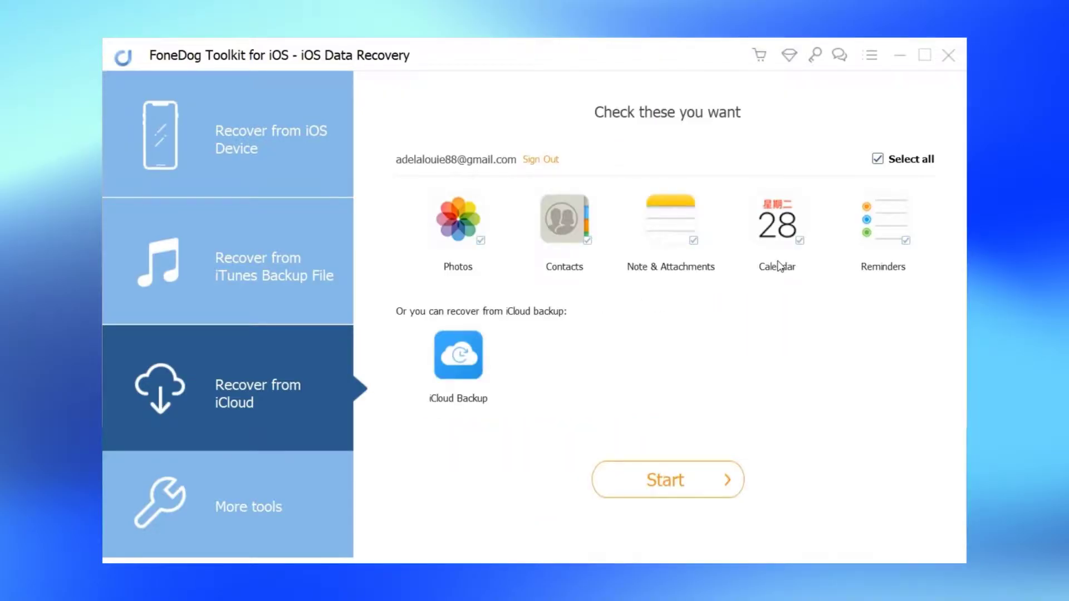
Step: Run the iCloud scan, then deselect App Photos and WeChat Contacts, leaving 1973 items selected
{"action": "left_click", "coordinate": [636, 484]}
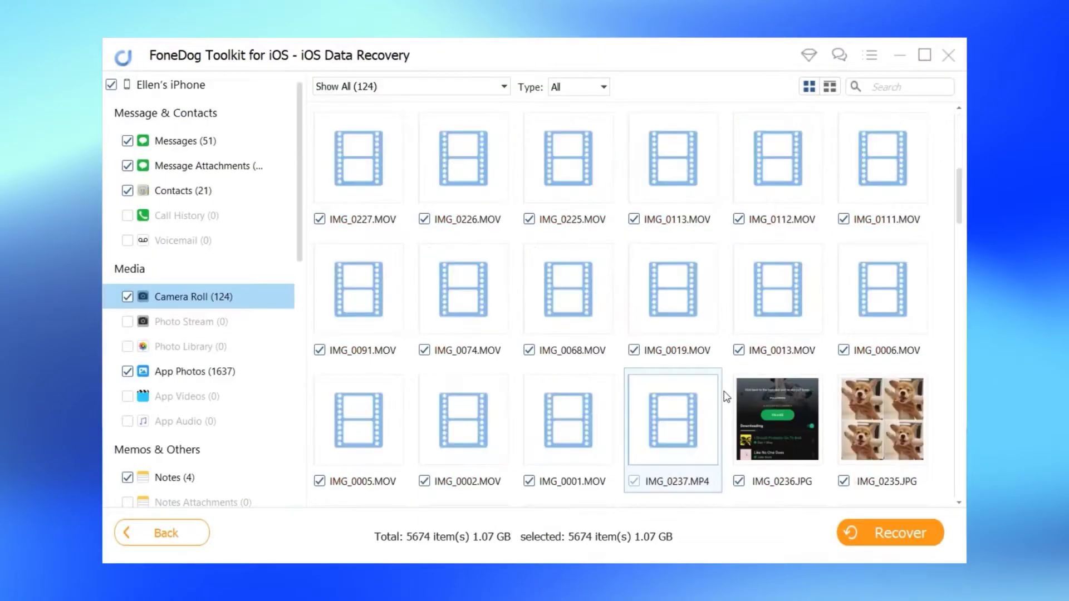
{"action": "scroll", "coordinate": [726, 394], "scroll_direction": "down", "scroll_amount": 5}
{"action": "scroll", "coordinate": [726, 395], "scroll_direction": "down", "scroll_amount": 5}
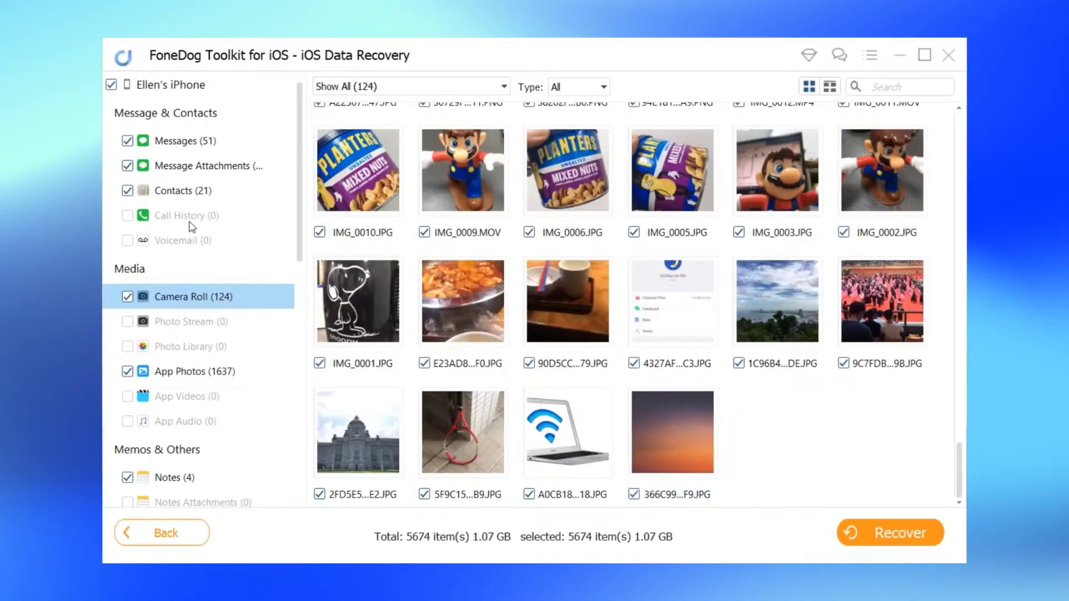
{"action": "scroll", "coordinate": [190, 226], "scroll_direction": "down", "scroll_amount": 3}
{"action": "left_click", "coordinate": [128, 224]}
{"action": "scroll", "coordinate": [155, 226], "scroll_direction": "down", "scroll_amount": 3}
{"action": "left_click", "coordinate": [187, 243]}
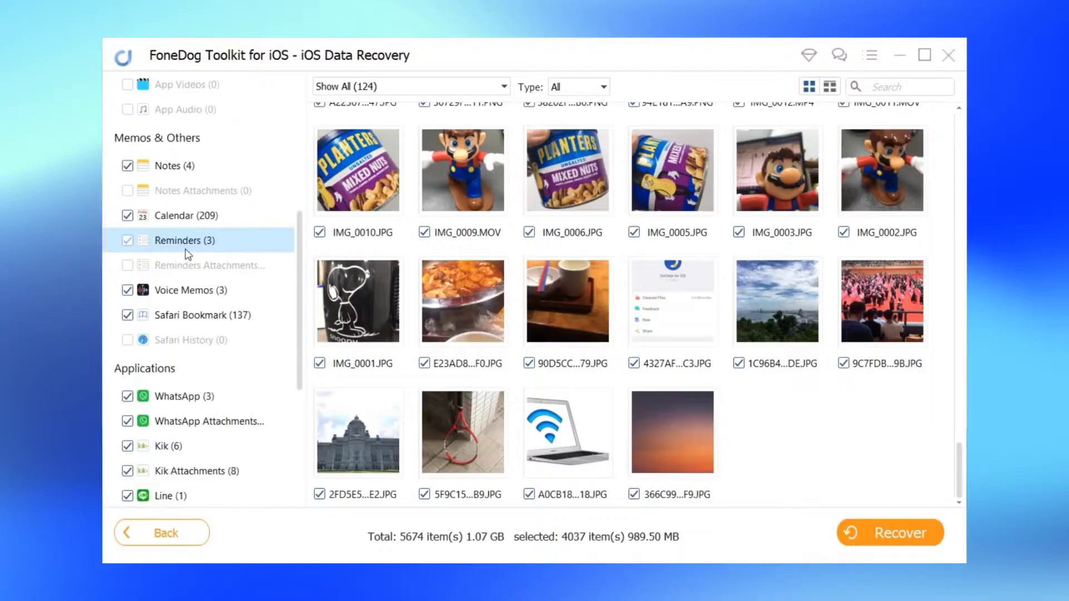
{"action": "scroll", "coordinate": [187, 250], "scroll_direction": "down", "scroll_amount": 2}
{"action": "scroll", "coordinate": [187, 250], "scroll_direction": "down", "scroll_amount": 2}
{"action": "scroll", "coordinate": [187, 251], "scroll_direction": "down", "scroll_amount": 3}
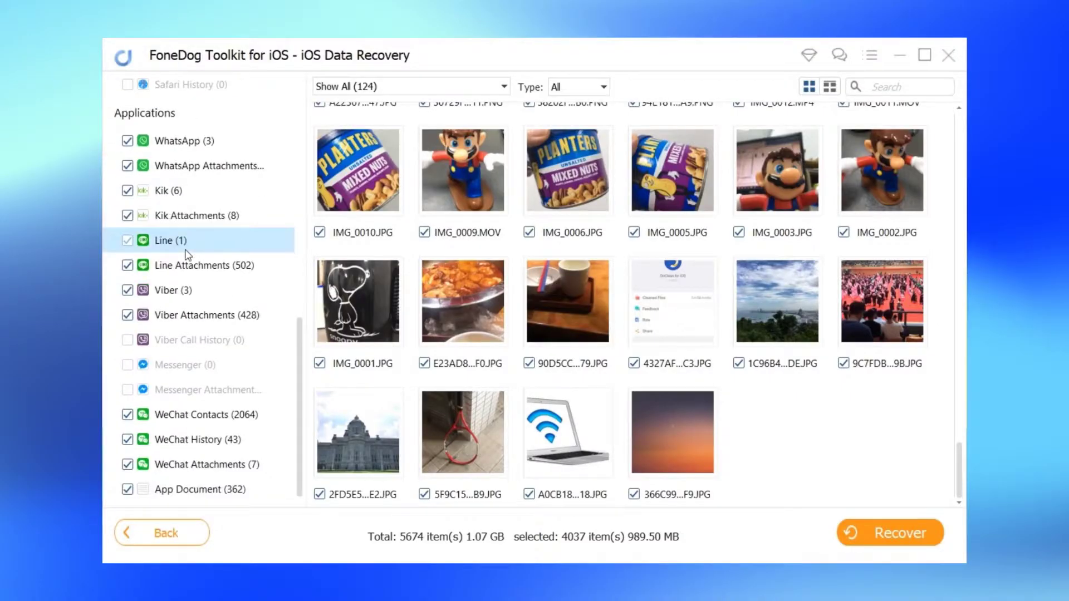
{"action": "left_click", "coordinate": [128, 415]}
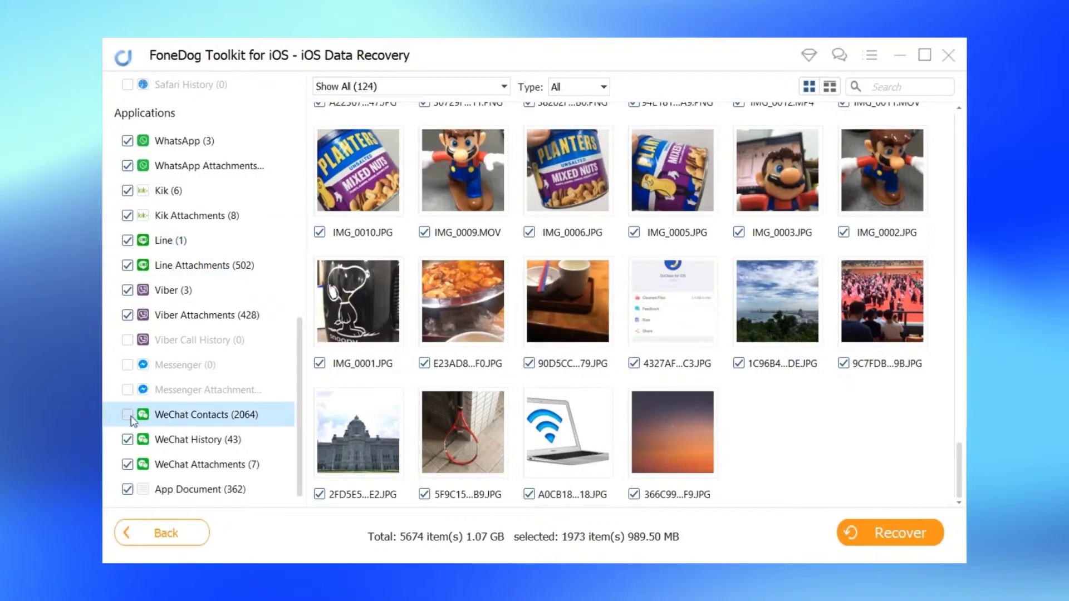
Step: Recover the 1973 selected items, accepting the save location shown in the dialog
{"action": "left_click", "coordinate": [902, 530]}
{"action": "left_click", "coordinate": [725, 391]}
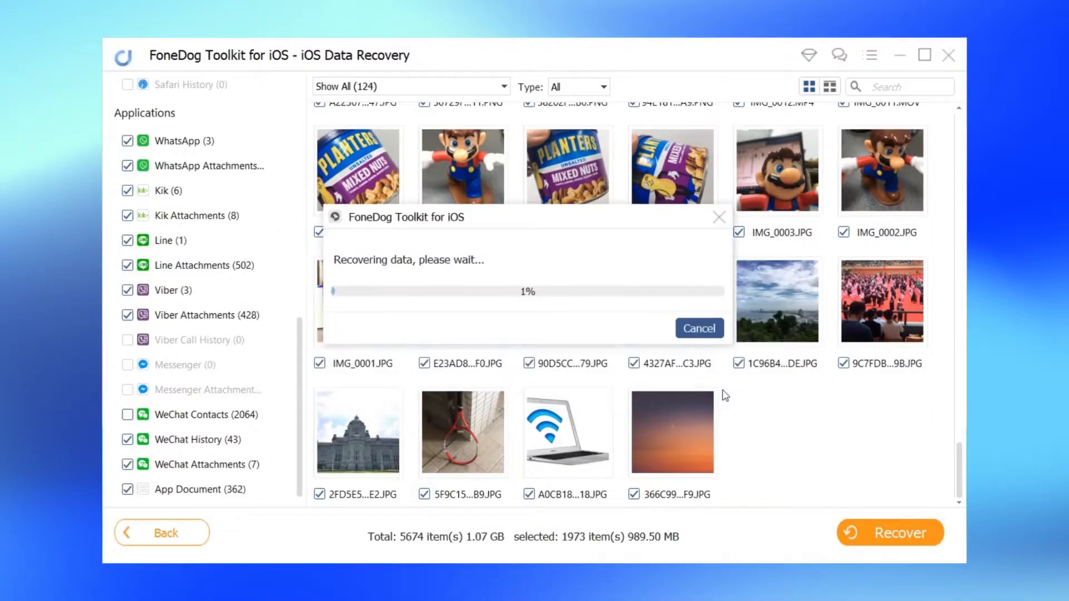